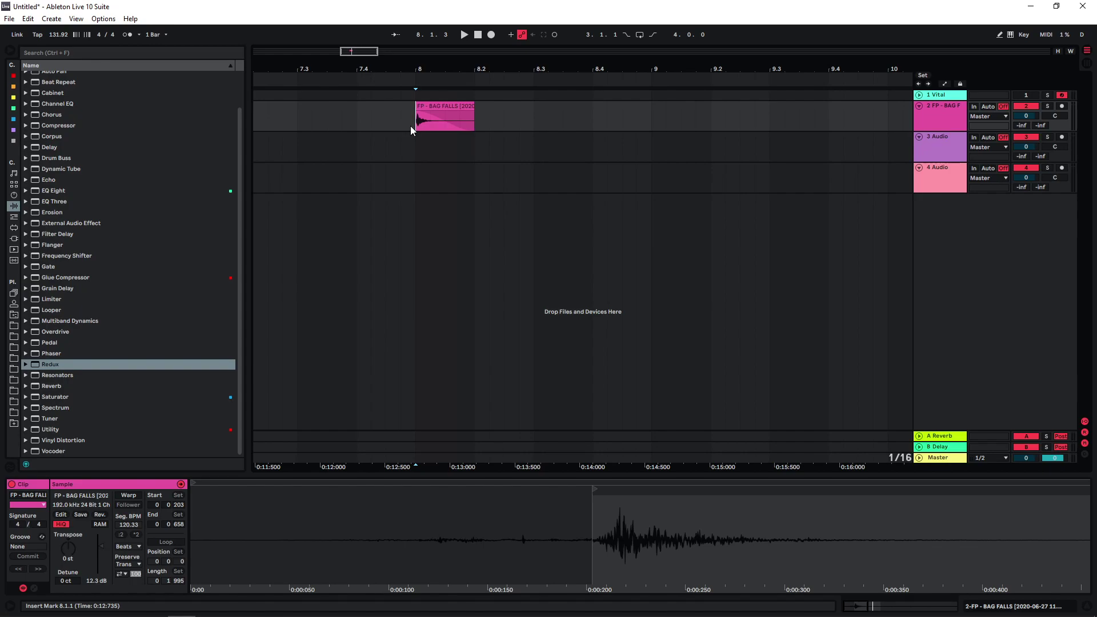
- Play back the FP - BAG FALLS clip from bar 8
click(410, 125)
key(space)
key(space)
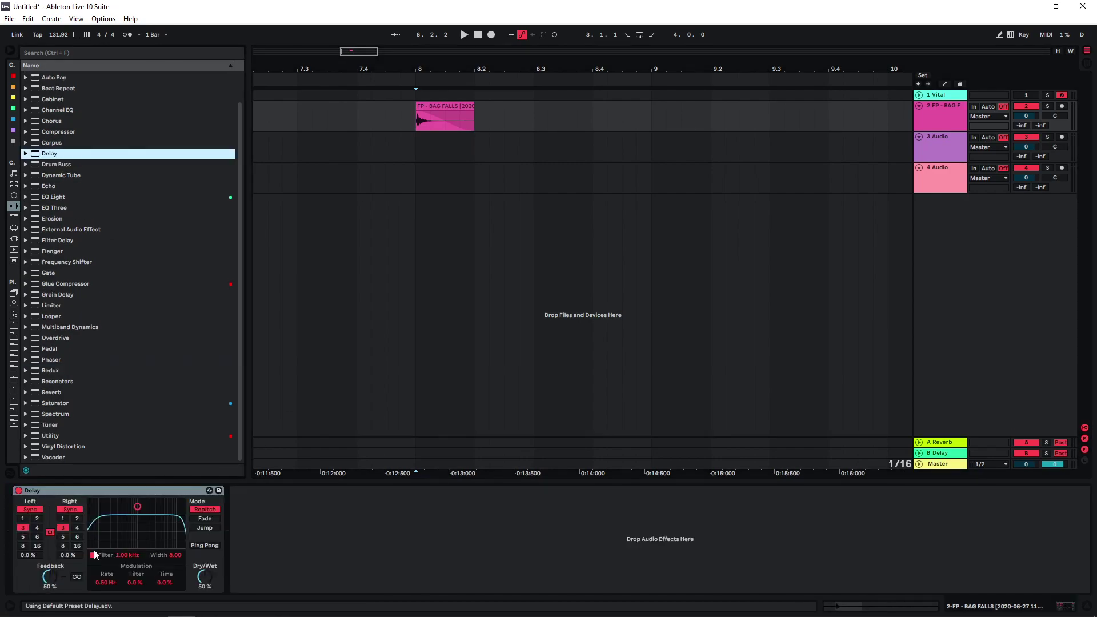
- Set the Delay to Time mode at 1.59 ms left and 11.9 ms right, 95% feedback and 100% dry/wet, and audition the clip
click(28, 510)
drag(32, 533, 32, 589)
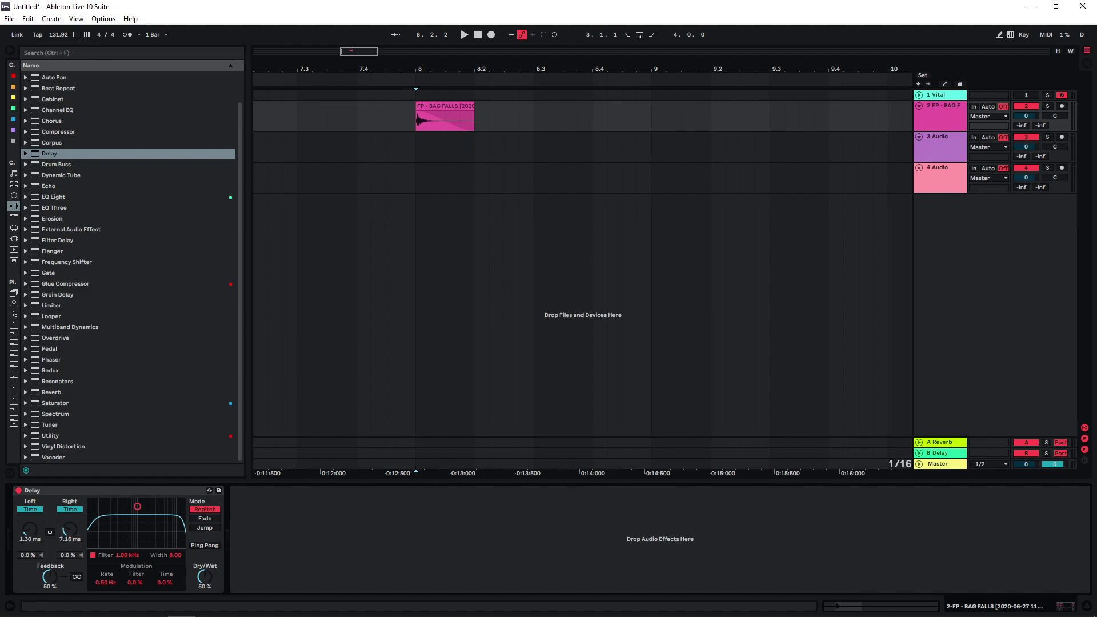
drag(69, 532, 29, 528)
drag(67, 536, 67, 532)
drag(53, 579, 53, 543)
drag(205, 582, 205, 540)
key(space)
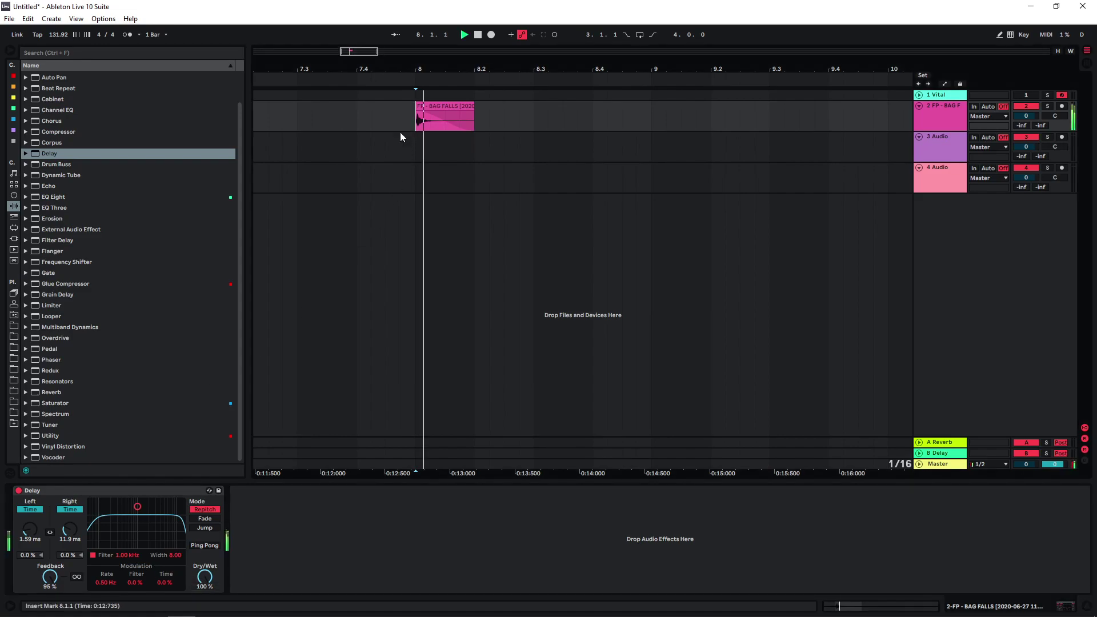
key(space)
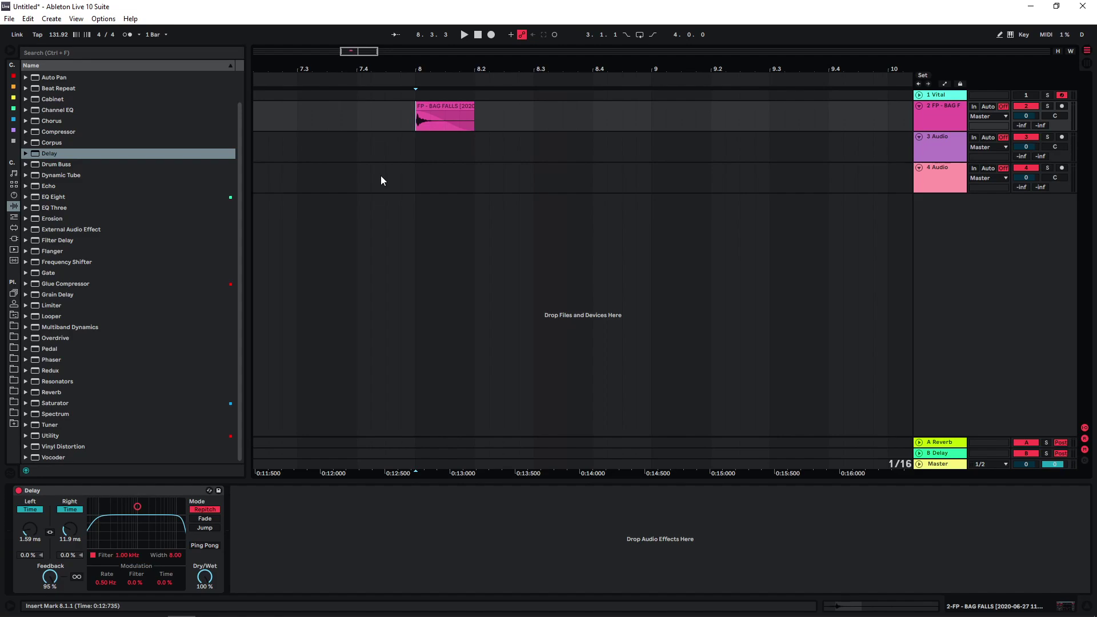
- Add a Glue Compressor after the Delay with the threshold at -33.0 dB and soft clipping on
click(114, 503)
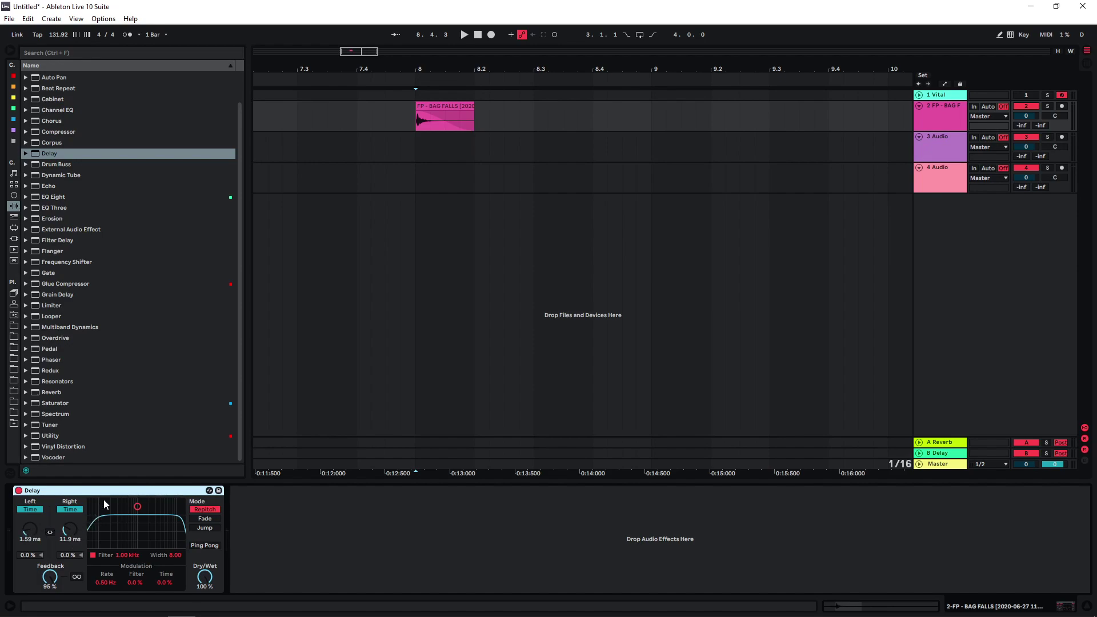
drag(60, 283, 248, 519)
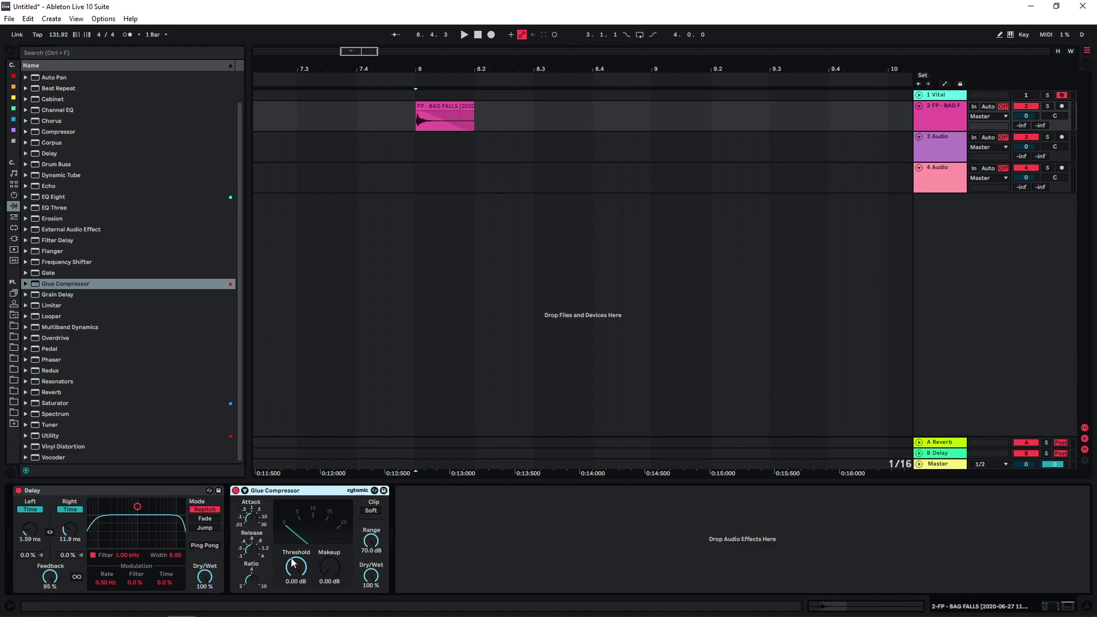
drag(292, 562, 291, 597)
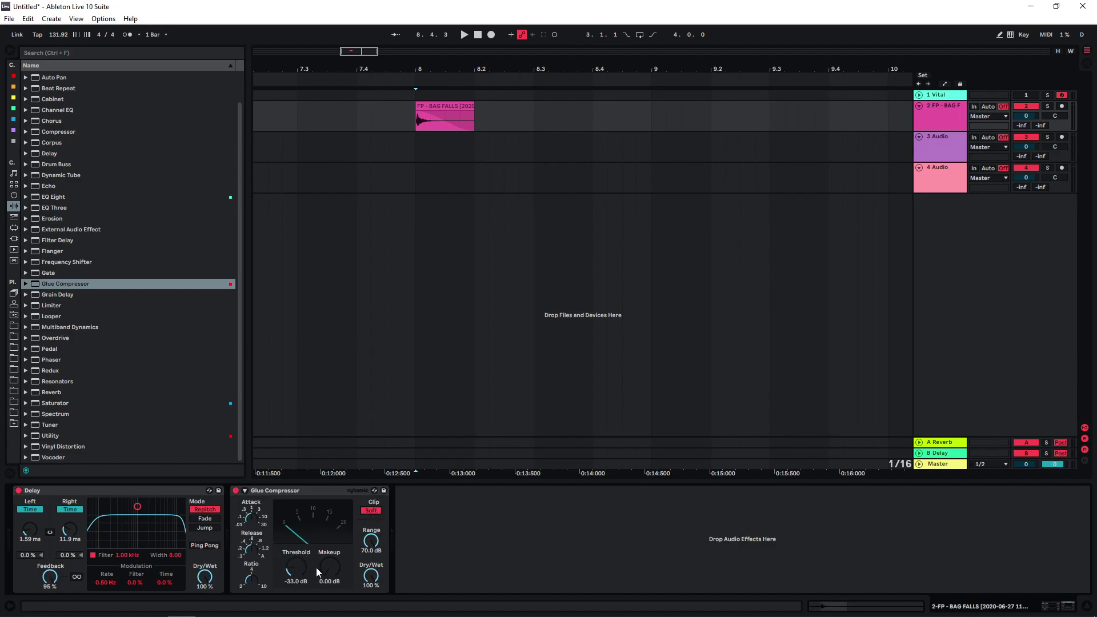
- Duplicate the Delay twice so three run in series before the Glue Compressor, and audition the result
click(191, 495)
key(ctrl+d)
key(ctrl+d)
key(space)
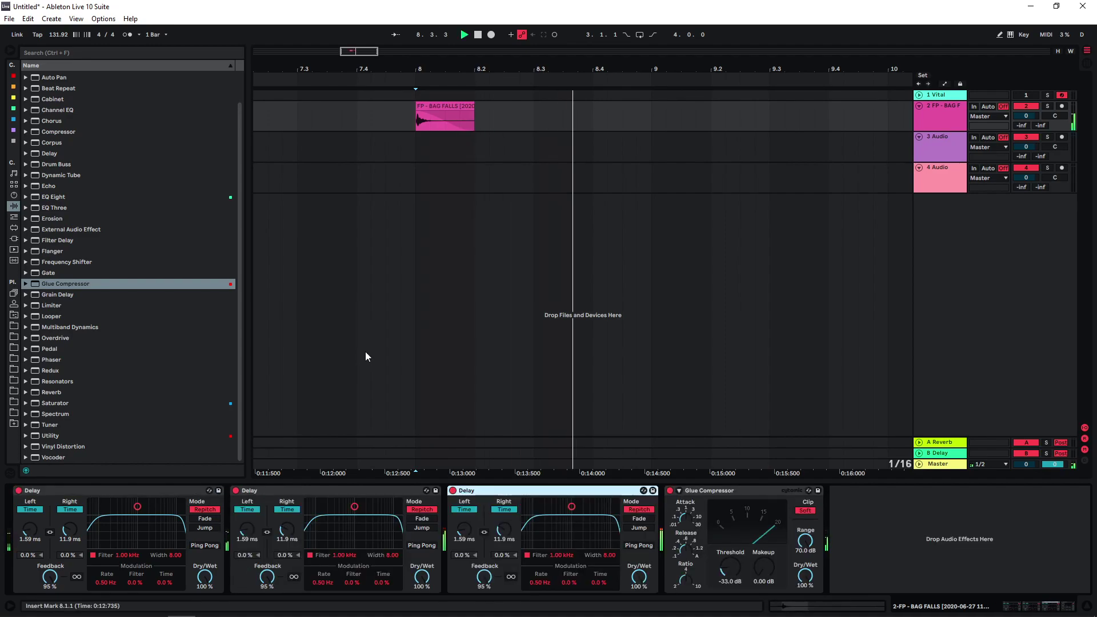
key(space)
- Set the second Delay's times to 7.16 ms and 1.64 ms and the third's to 3.26 ms and 6.28 ms, auditioning the changes
drag(247, 530, 286, 555)
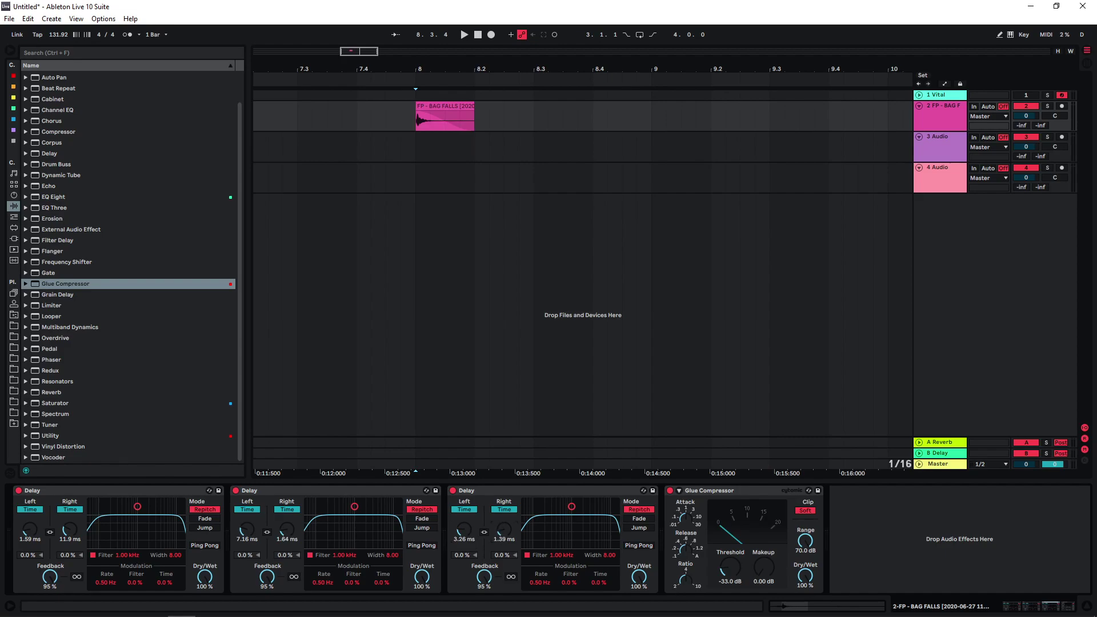
key(space)
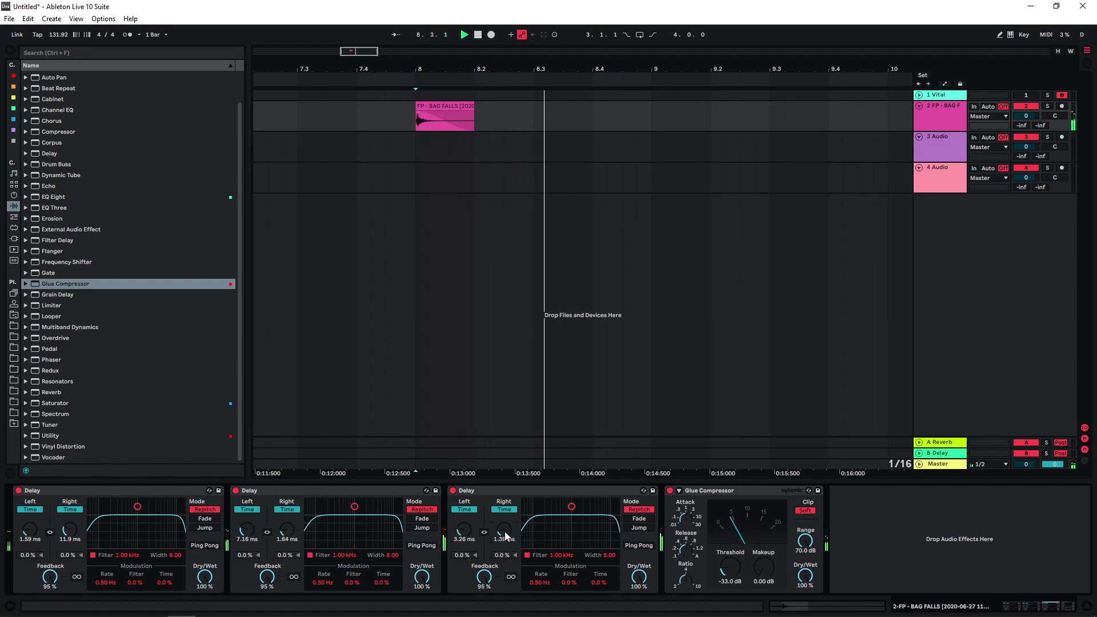
key(space)
drag(505, 536, 505, 517)
key(space)
key(space)
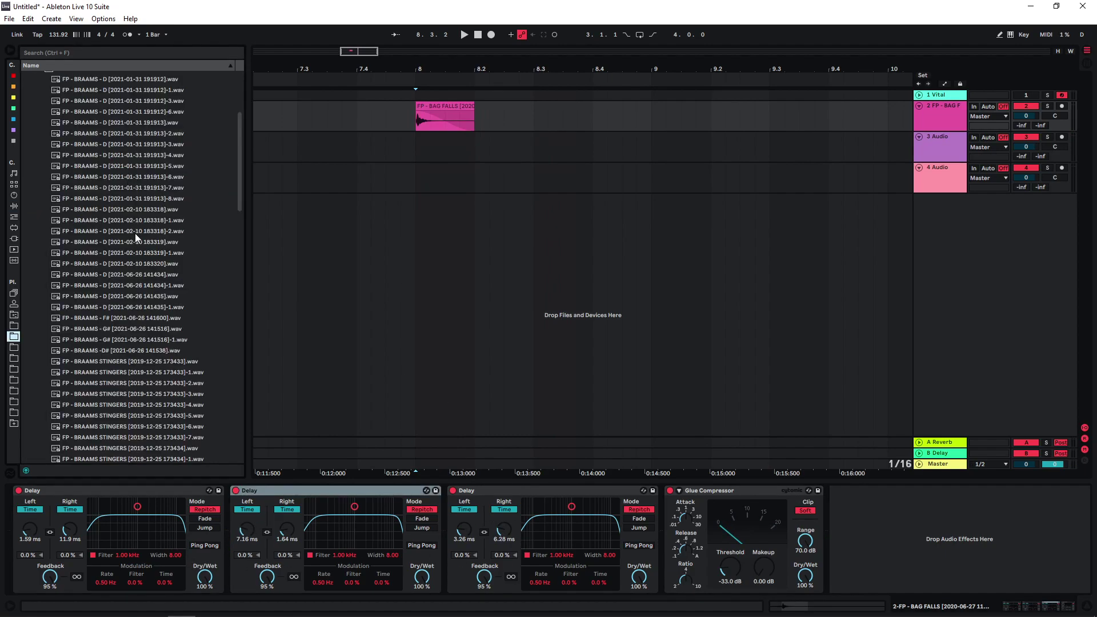
click(101, 136)
drag(103, 137, 329, 114)
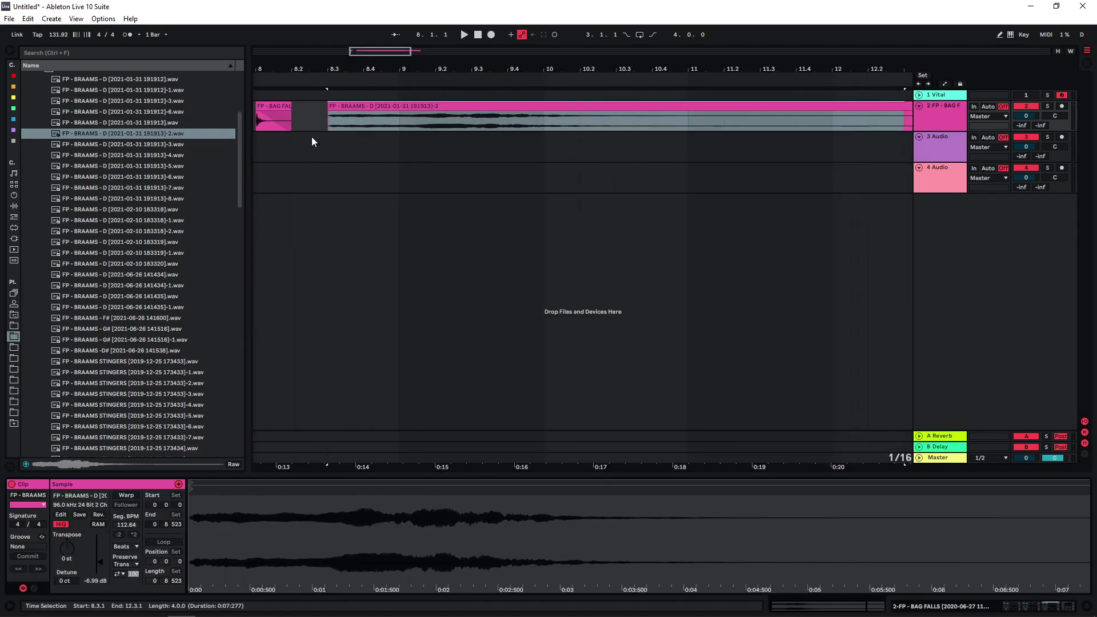
click(329, 117)
key(space)
click(930, 116)
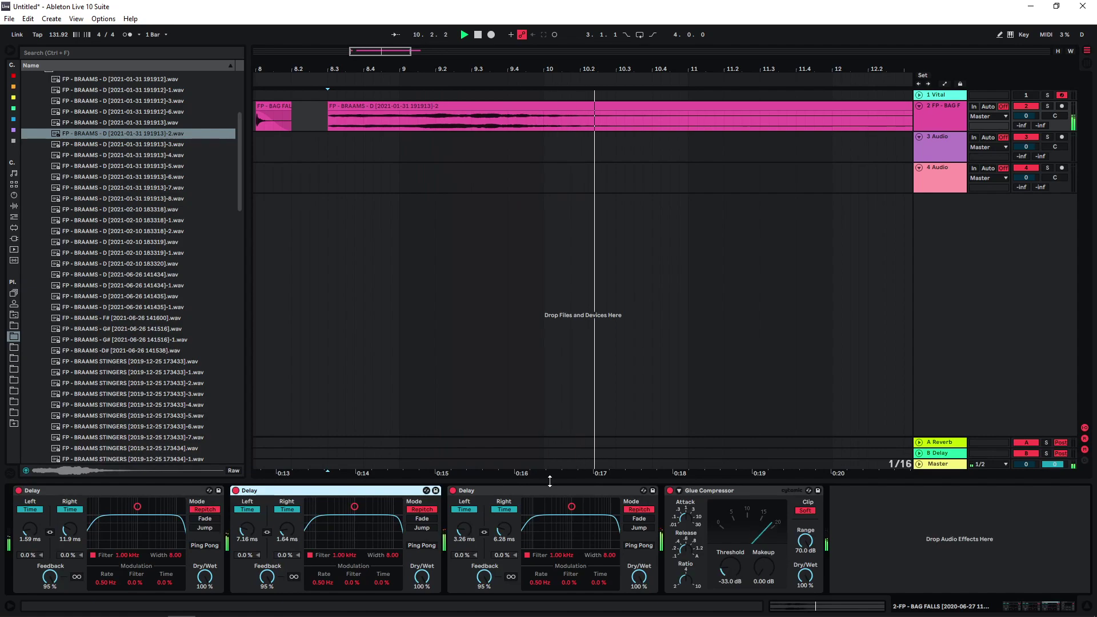
drag(392, 64, 383, 34)
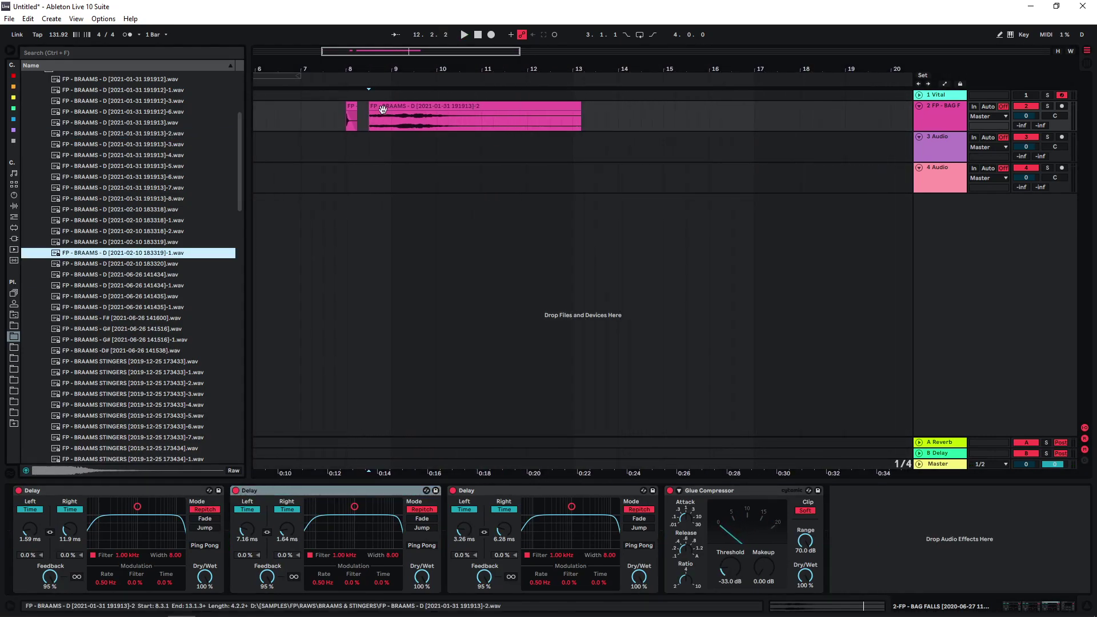
click(106, 200)
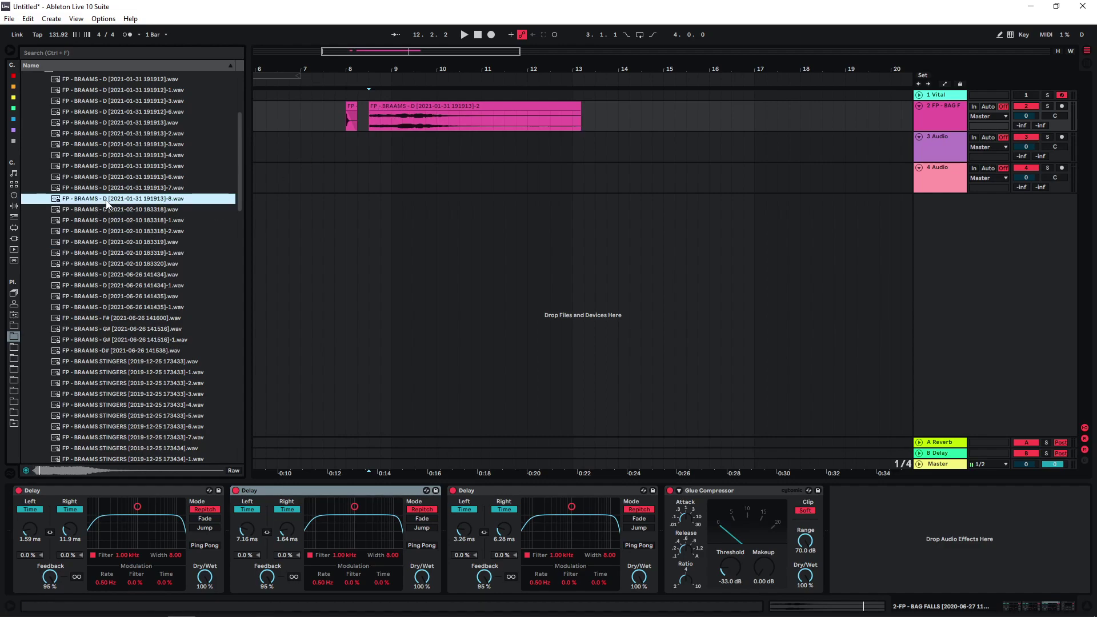
drag(106, 203, 620, 118)
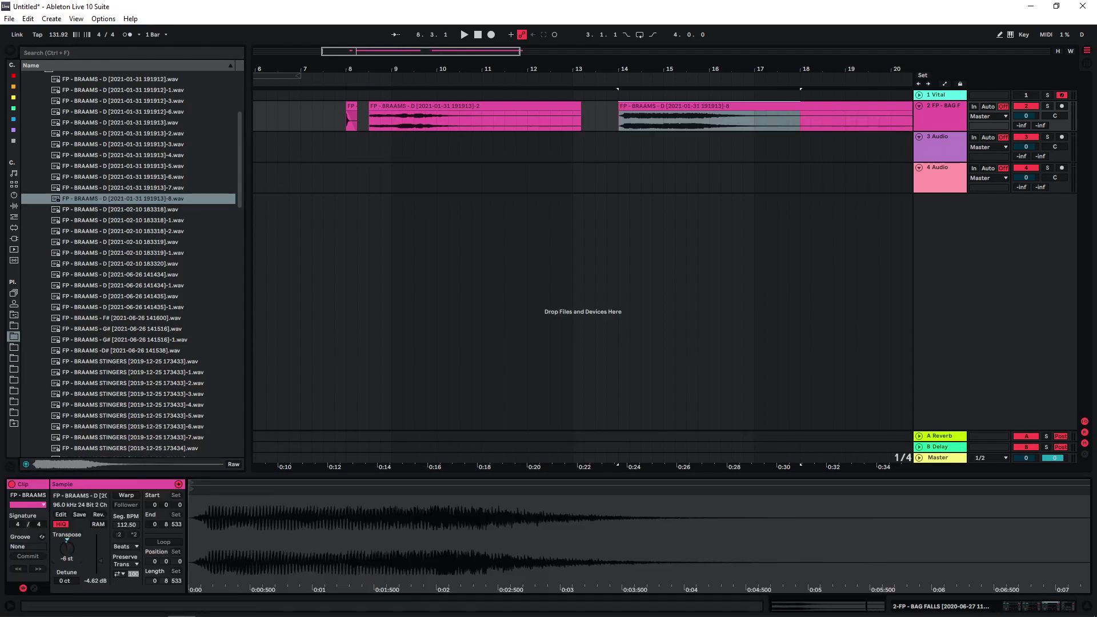
click(605, 122)
key(space)
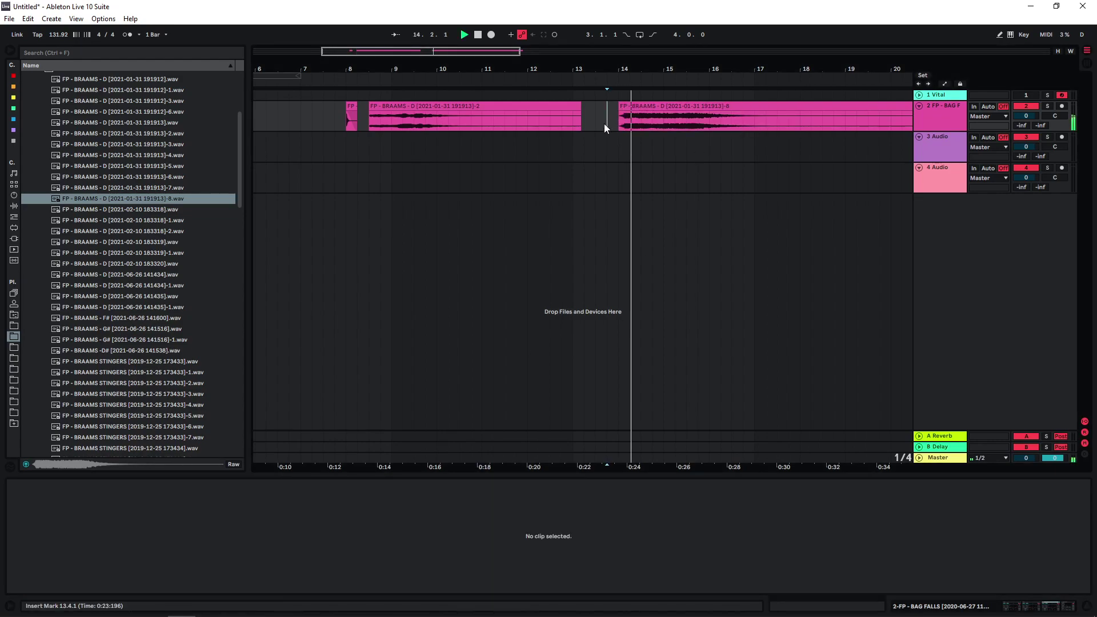
click(937, 114)
double_click(937, 113)
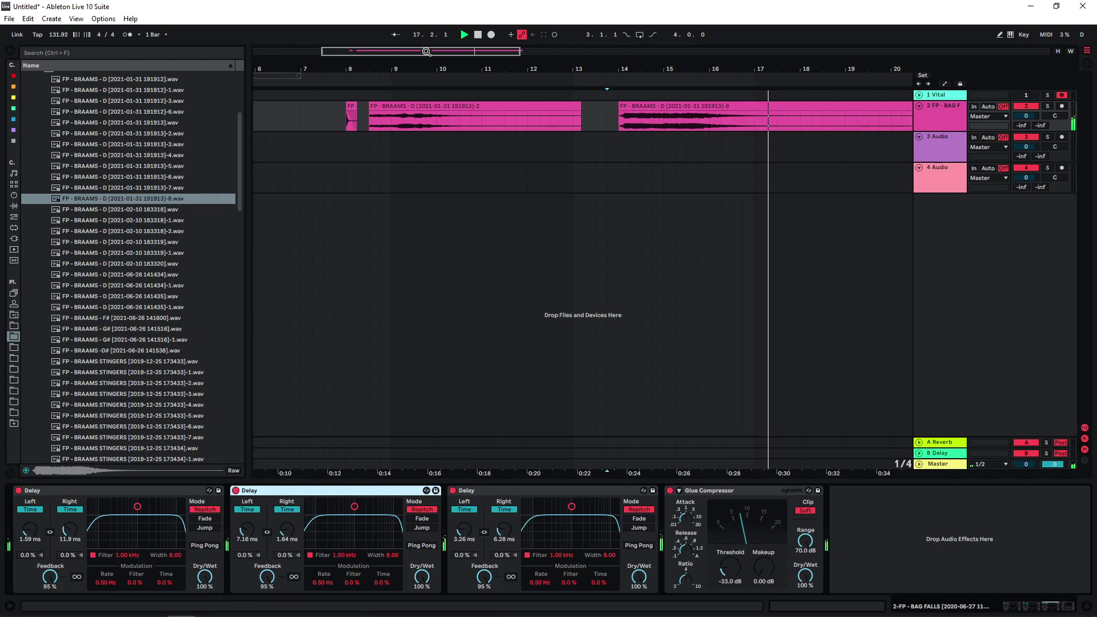
key(space)
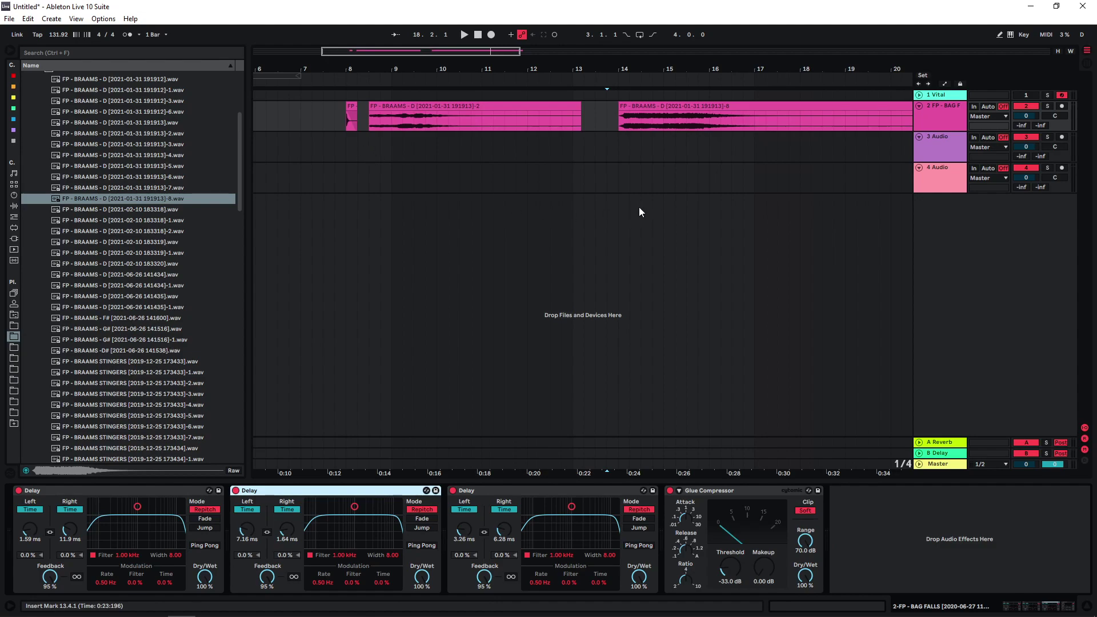
- Move the bag-fall clip to end at bar 7 and add a Reverb after the Glue Compressor at 100% dry/wet with Chorus and High off
click(351, 107)
click(14, 206)
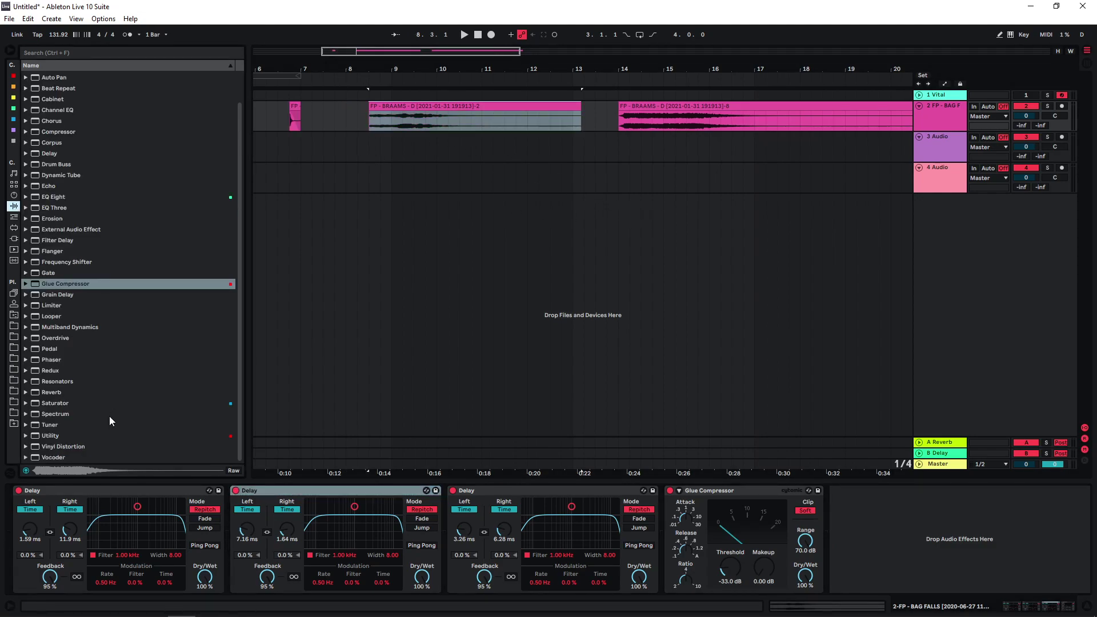
drag(50, 393, 857, 511)
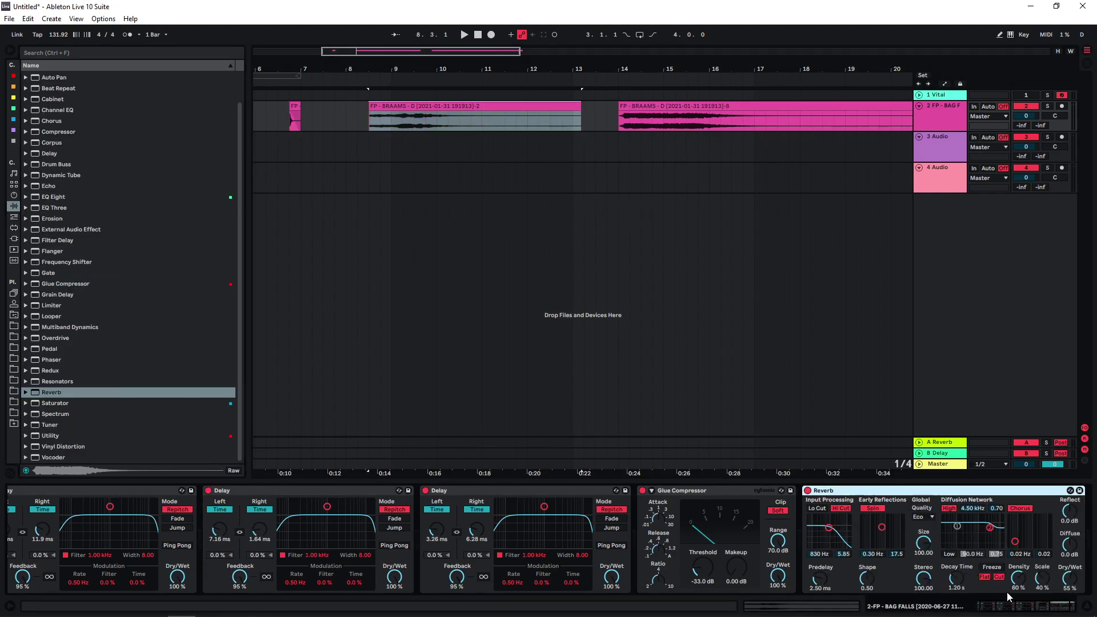
drag(1013, 607, 1028, 607)
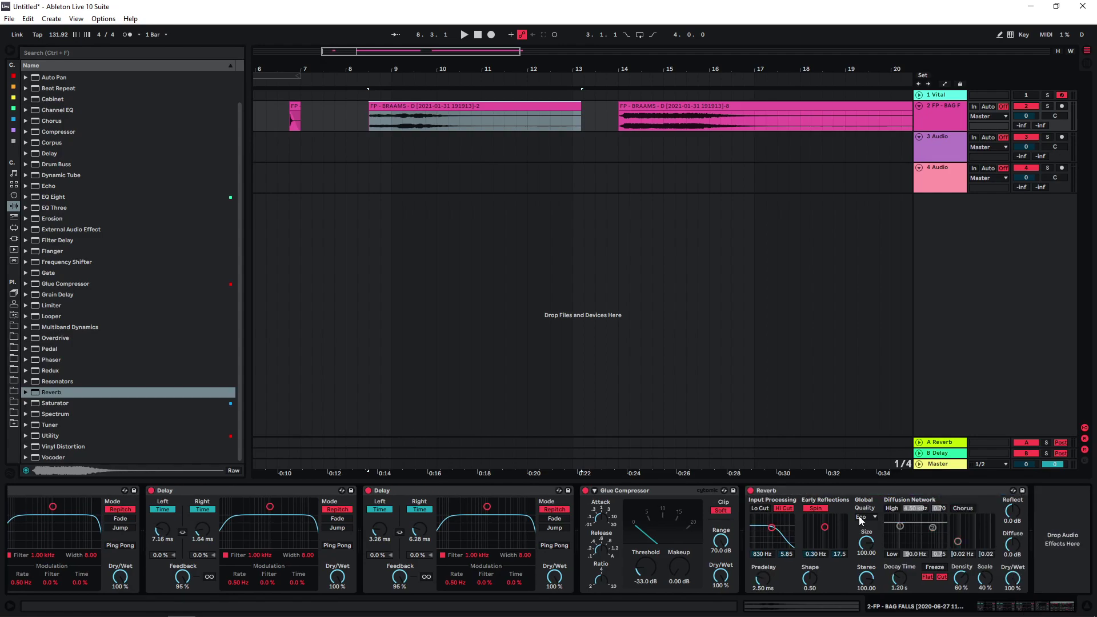
- Set the Reverb to High quality, Spin off, size 306.27, stereo 109.52 and decay 4.73 s, with the compressor's makeup at 14.1 dB
click(863, 517)
click(861, 540)
click(819, 509)
drag(899, 578, 899, 563)
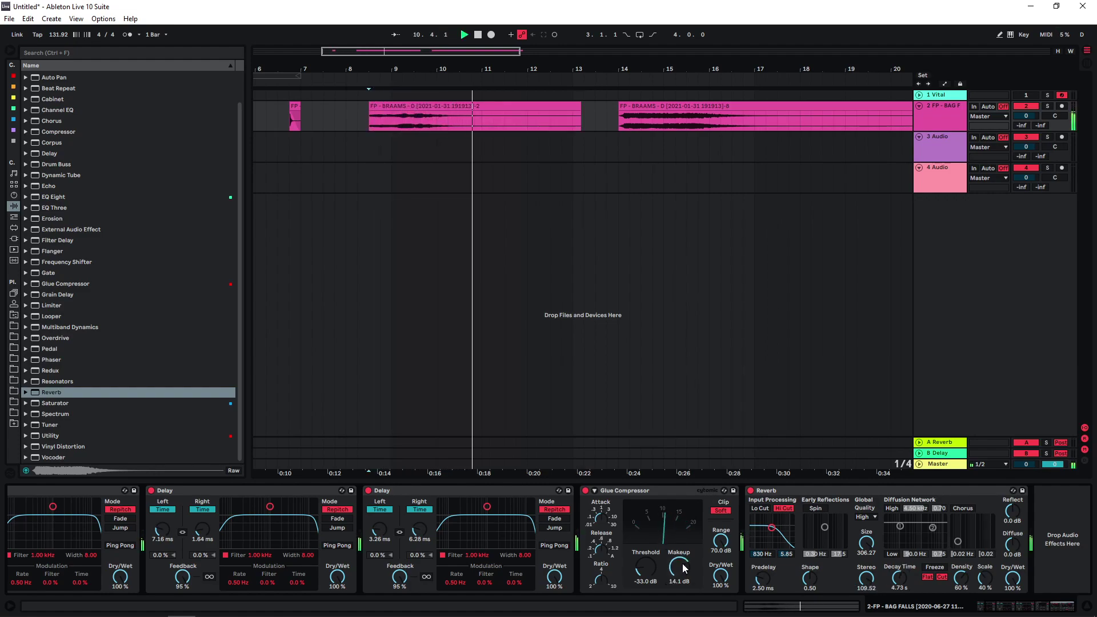
- Play back the second BRAAMS clip from bar 14 through the delays, compressor and reverb
click(618, 124)
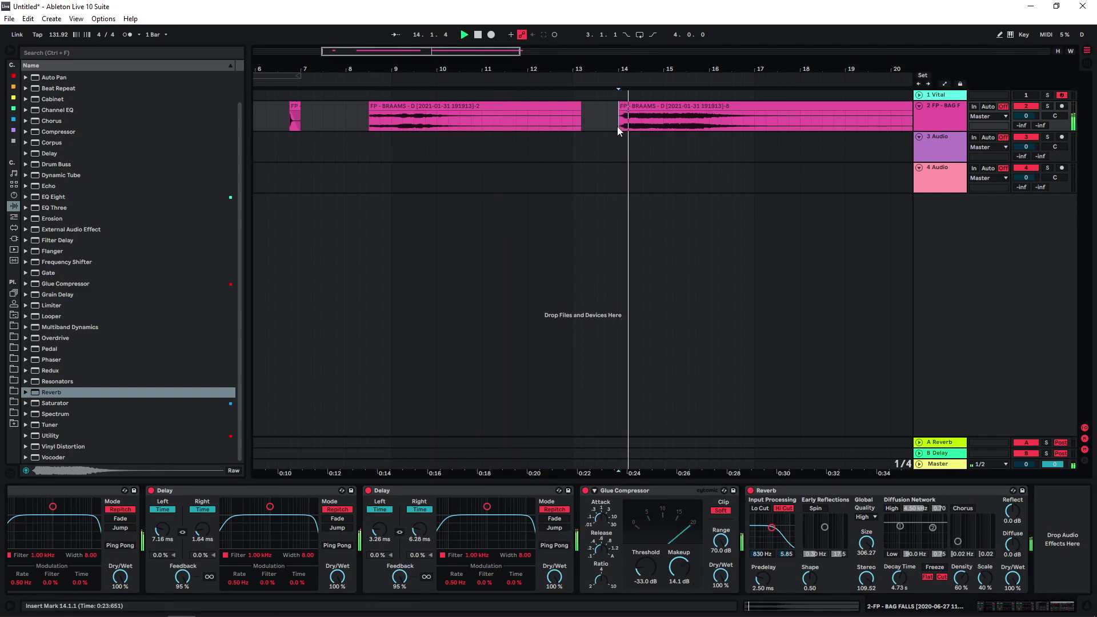
drag(520, 51, 547, 51)
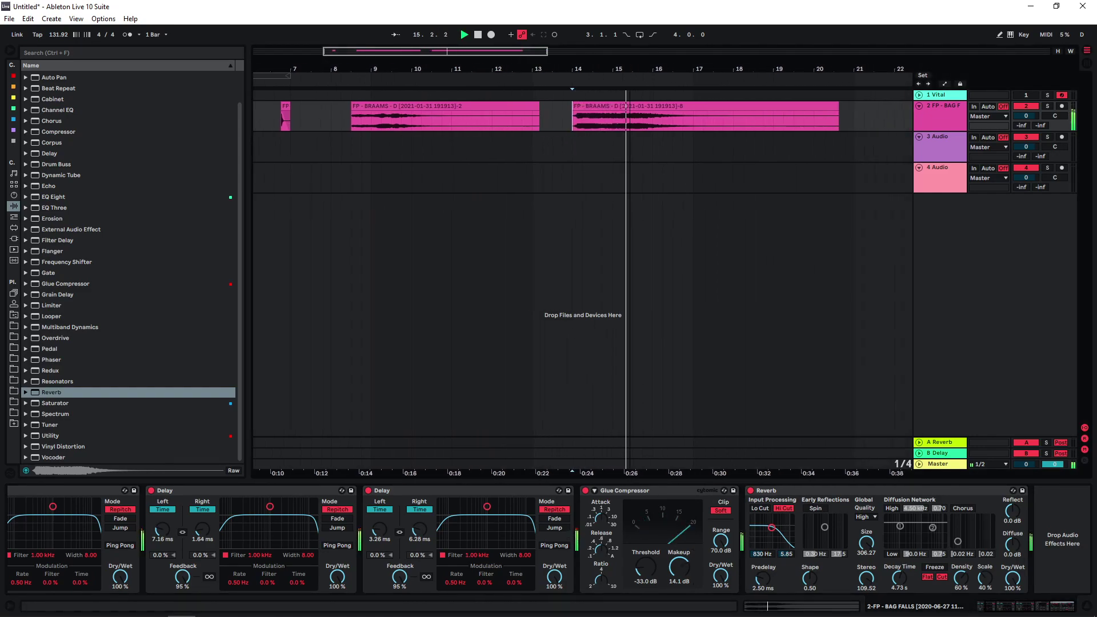
key(minus)
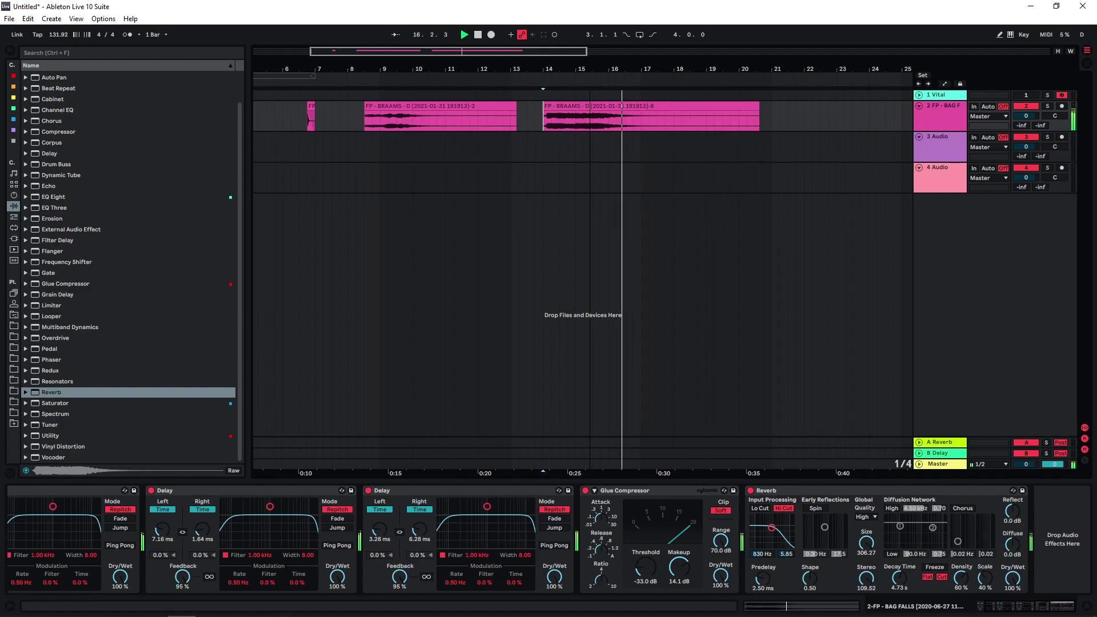
drag(505, 53, 505, 38)
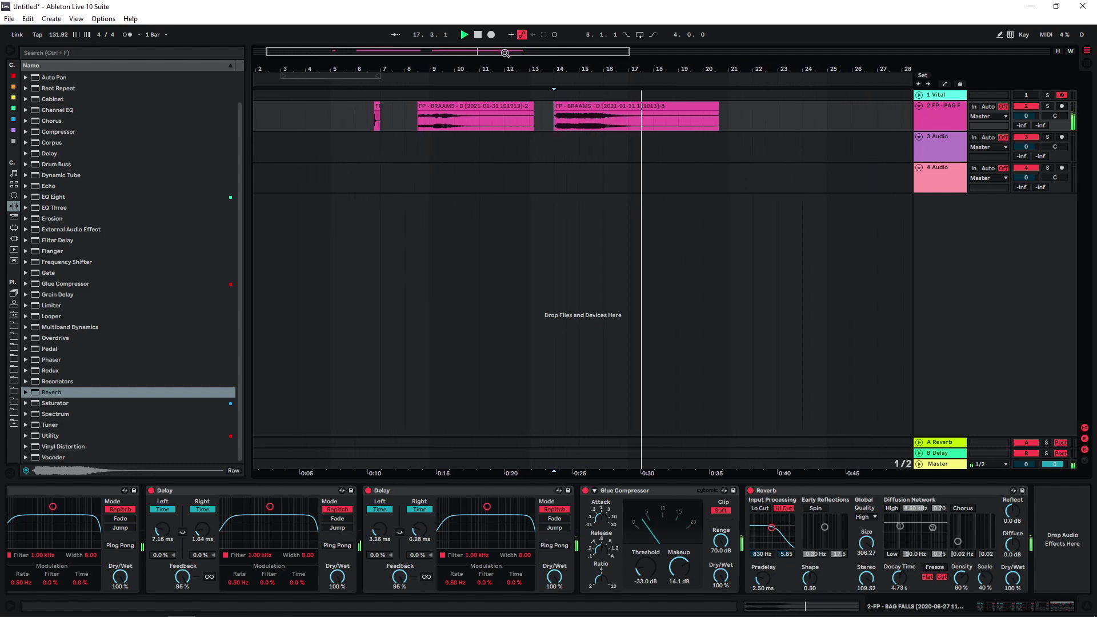
- Arm track 3 with its input set to Resampling and record the first BRAAMS clip from 8.3
click(461, 110)
key(space)
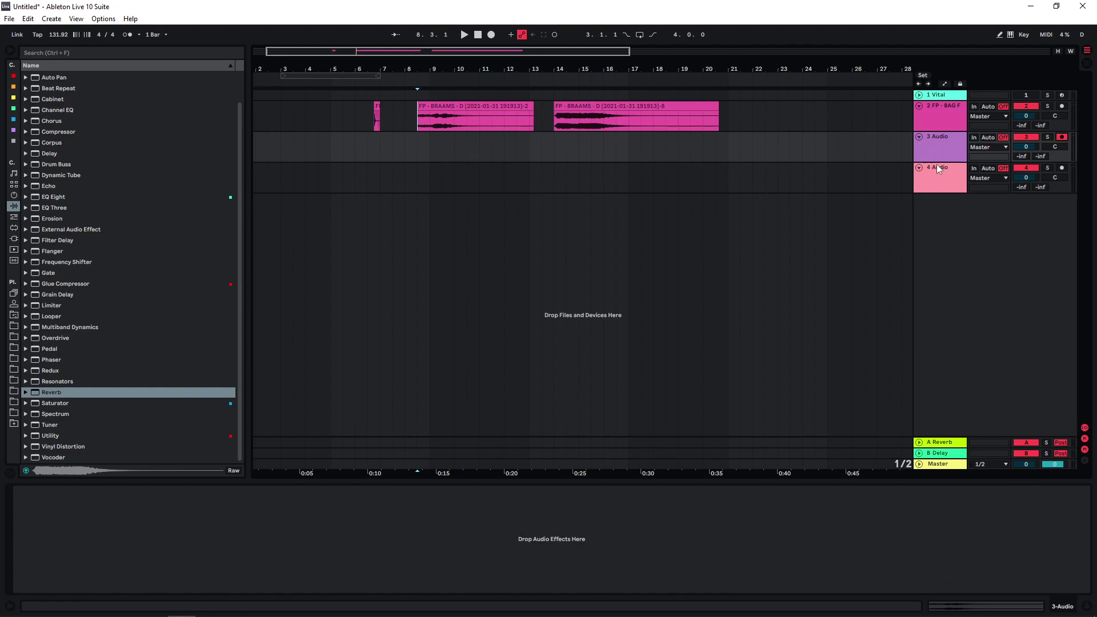
drag(937, 164, 937, 181)
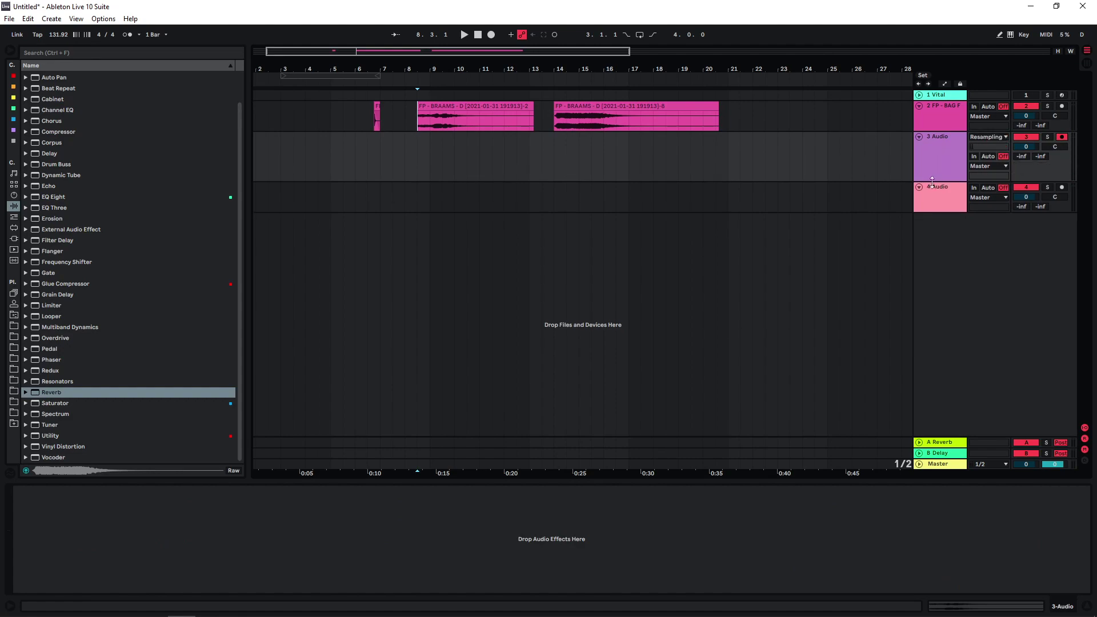
key(F9)
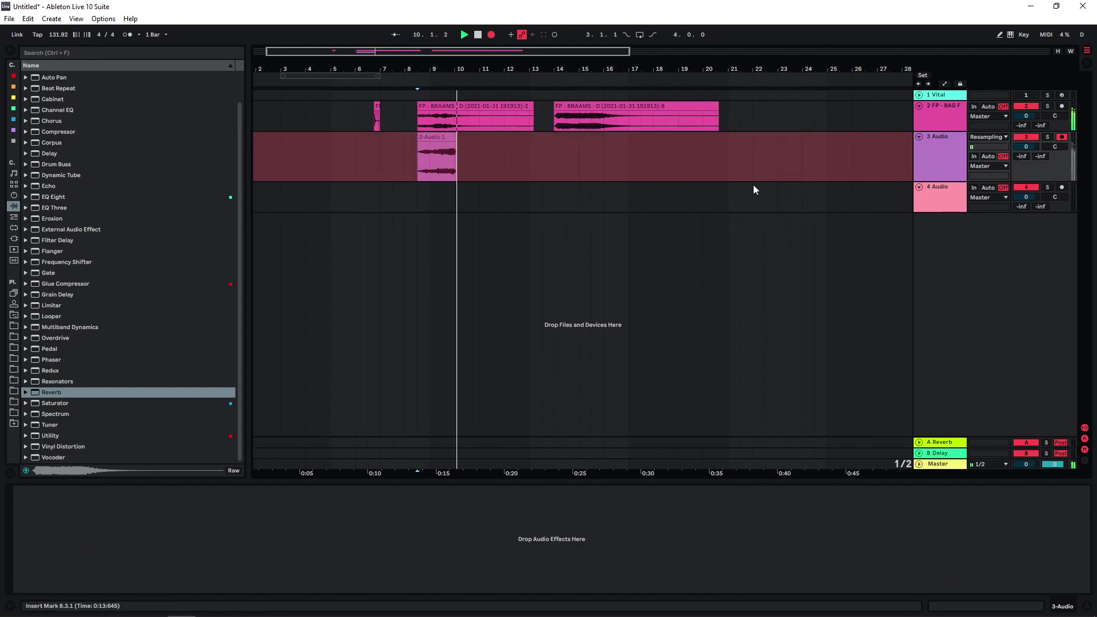
key(space)
- Record the processed second BRAAMS clip and the bag-fall clip, moved to bar 5, through resampling
click(555, 119)
key(F9)
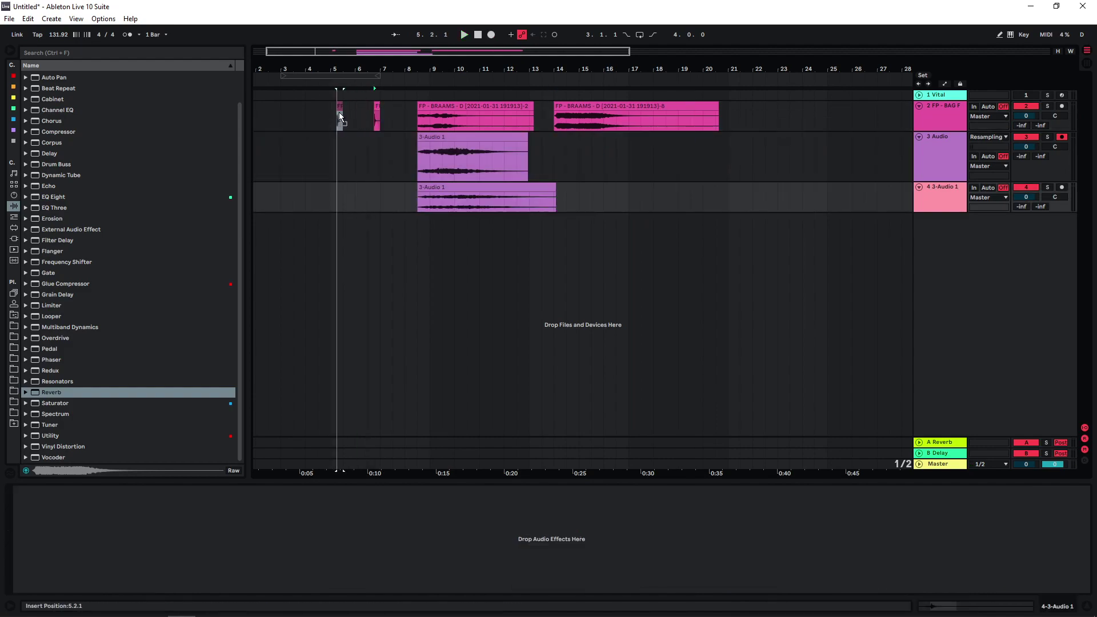
click(334, 117)
key(F9)
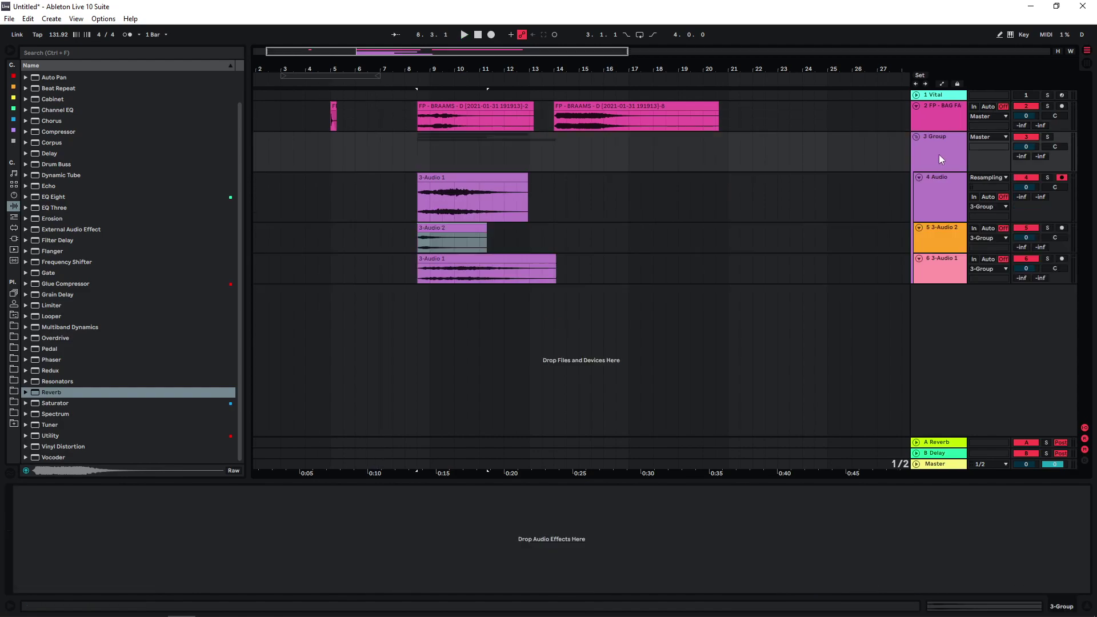
- Solo the group of resampled clips with track 2 deactivated and play them together from bar 9
click(942, 159)
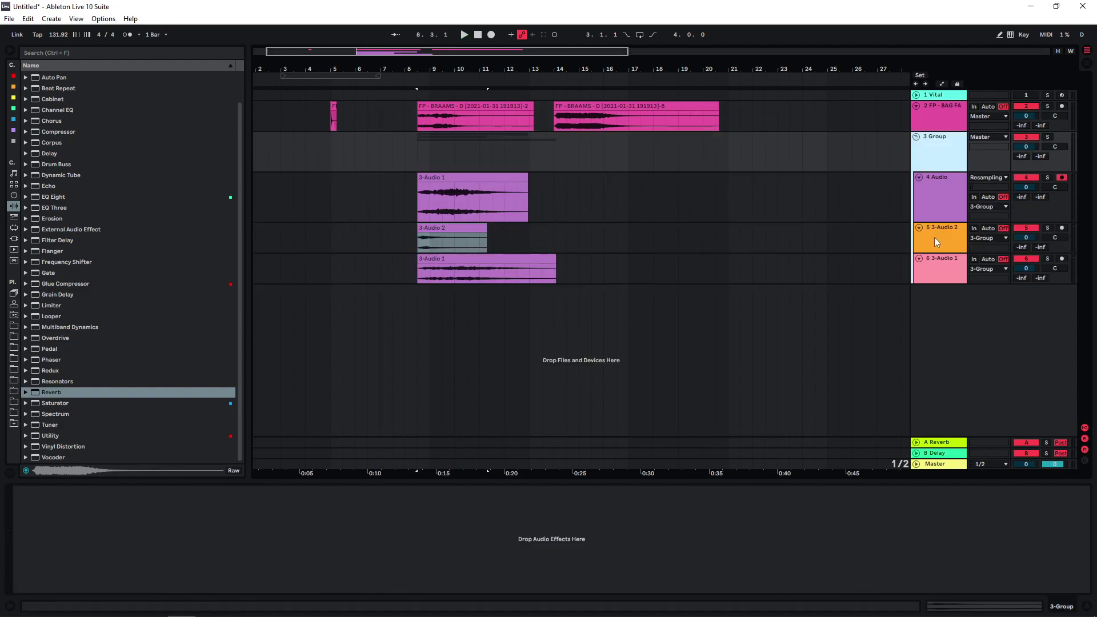
click(431, 159)
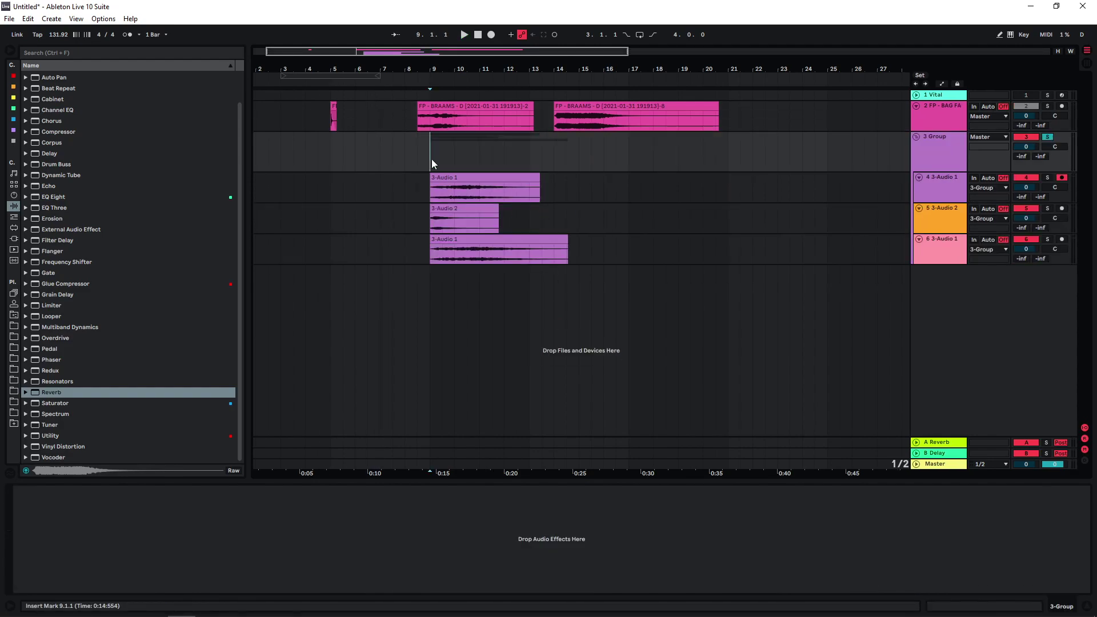
key(space)
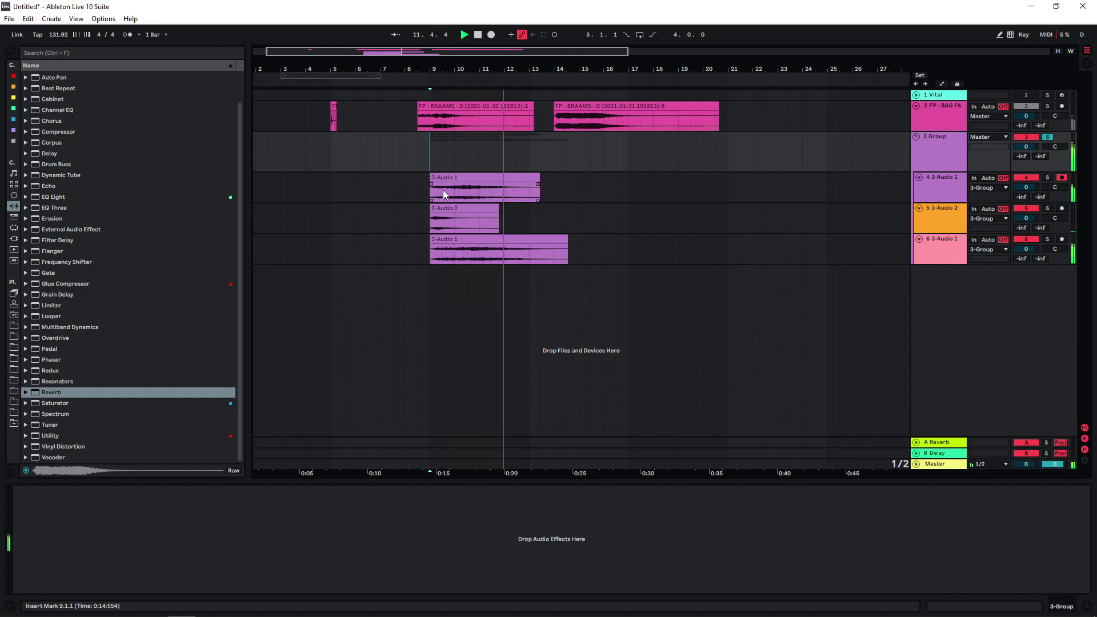
- Transpose the 3-Audio 2 clip on track 5 to -12 st with warping off, and play the layered clips together
key(space)
click(448, 204)
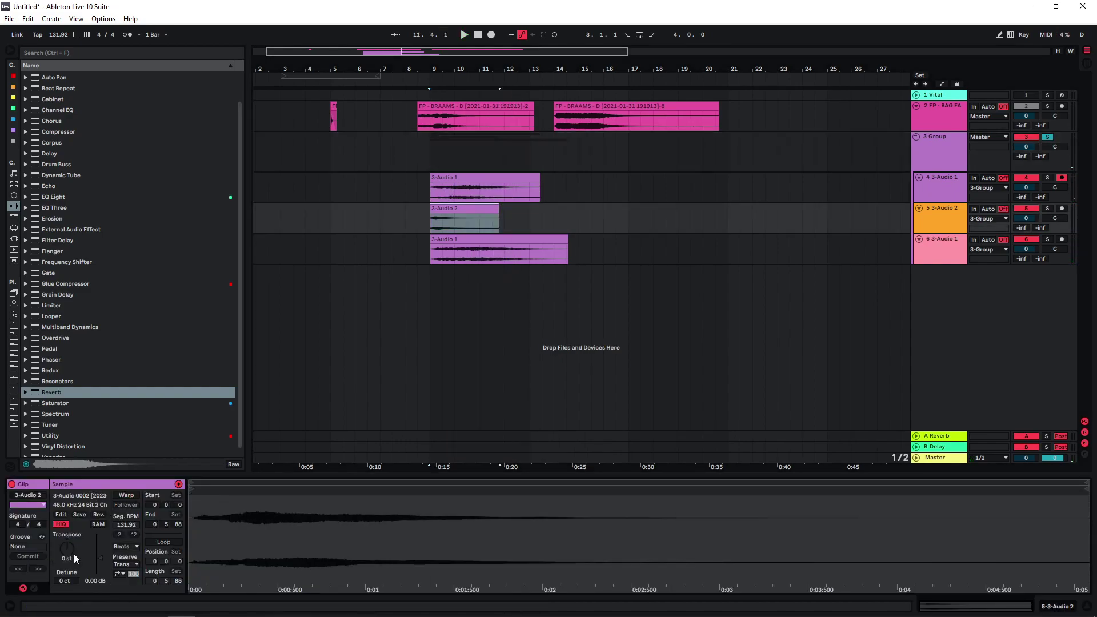
drag(73, 558, 67, 550)
key(space)
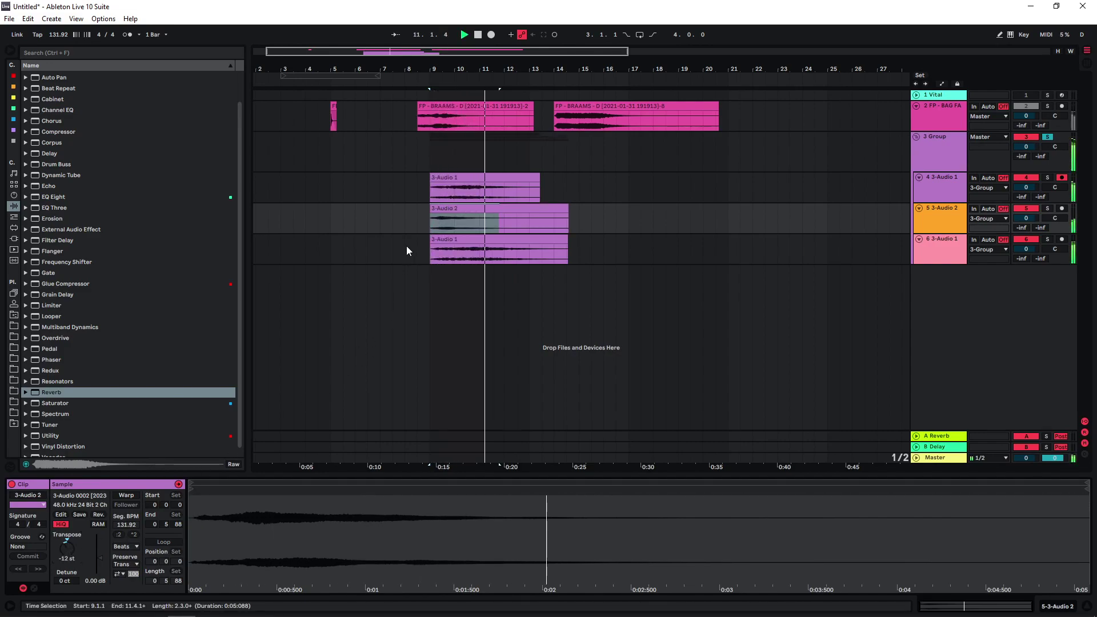
- Turn off warping on track 6's 3-Audio 1 clip, transpose it to -9 st, and play the layers together
click(443, 239)
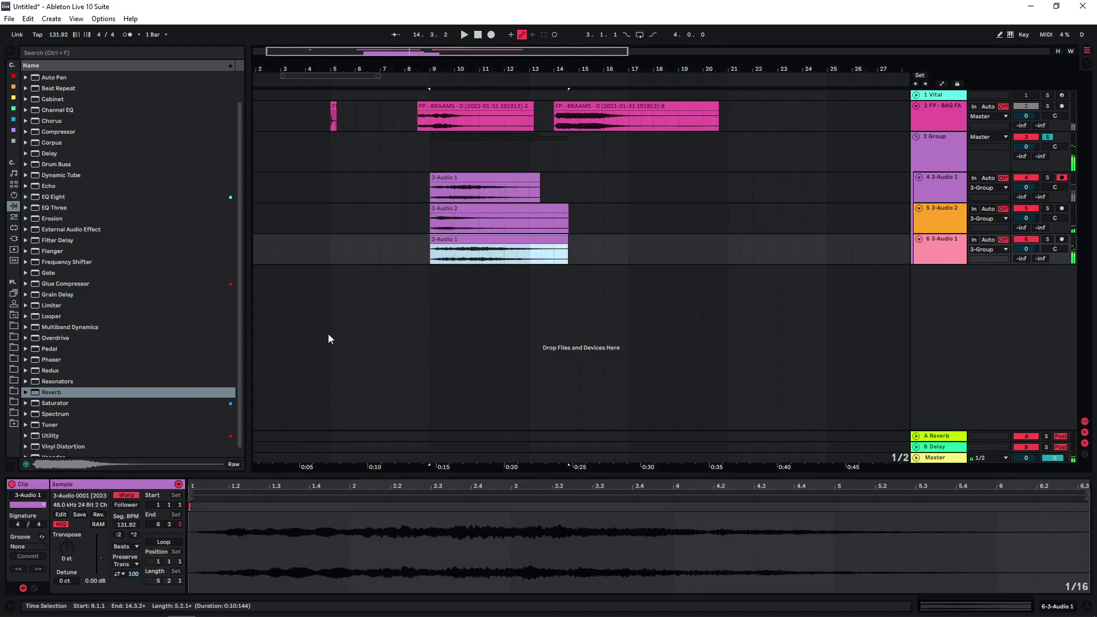
click(125, 495)
drag(74, 547, 71, 550)
key(space)
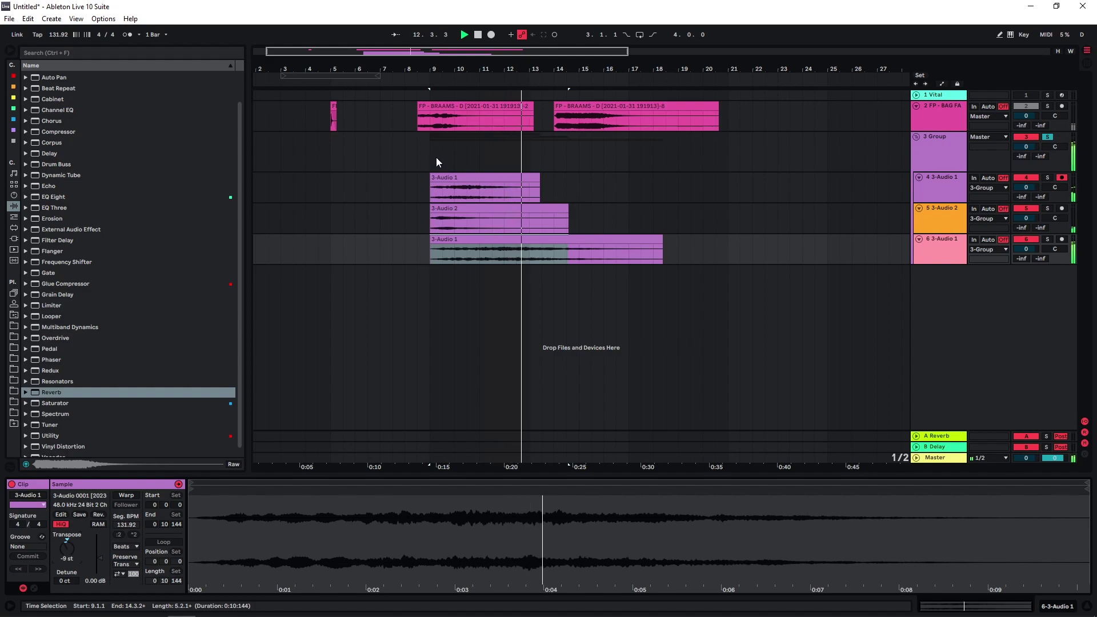
- Build an effect chain on the group track with EQ Eight first, Glue Compressor at -9.52 dB threshold, and Reverb last
drag(127, 284, 629, 154)
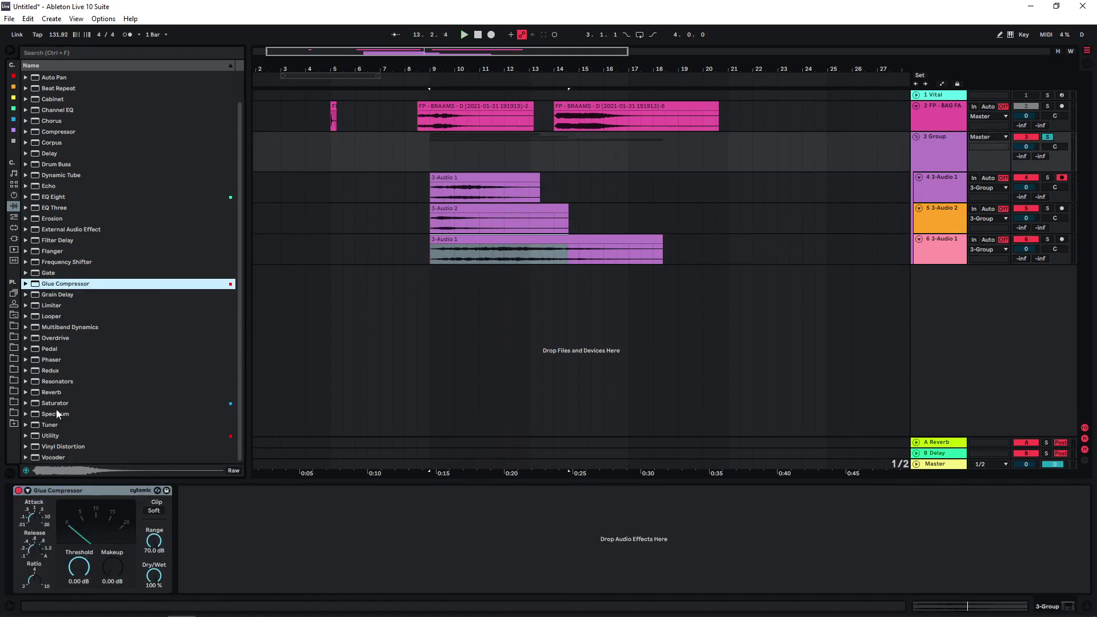
double_click(57, 393)
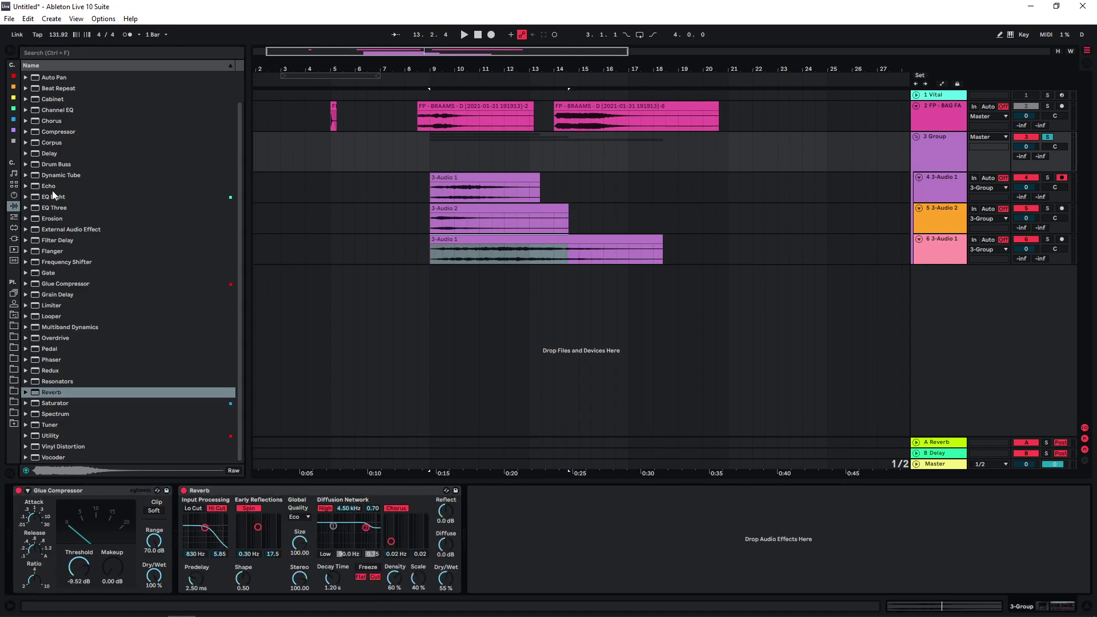
drag(51, 195, 539, 208)
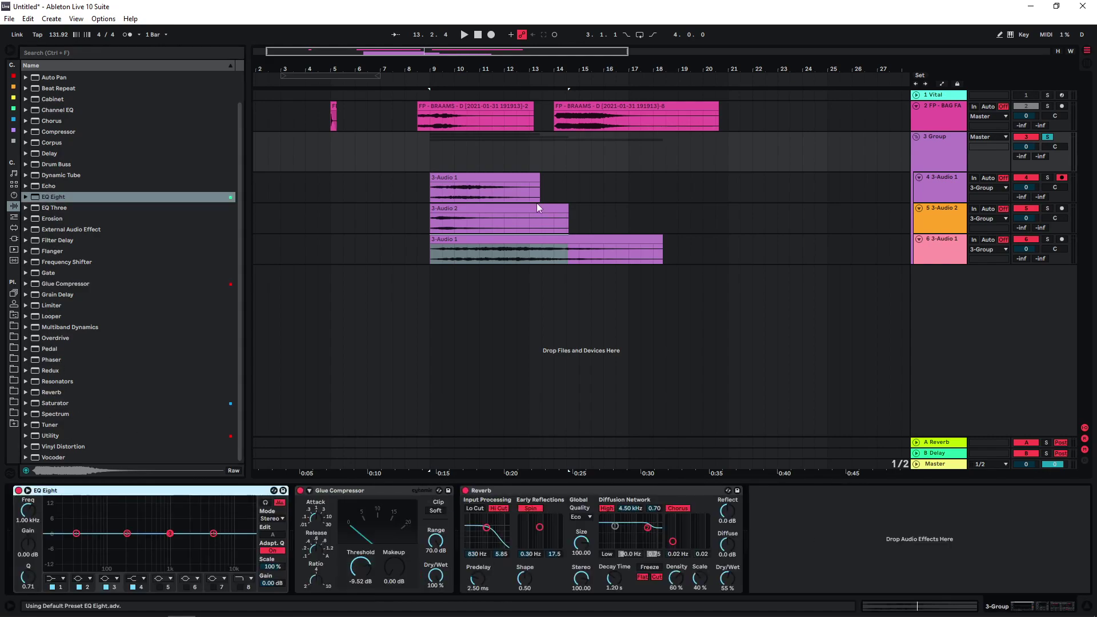